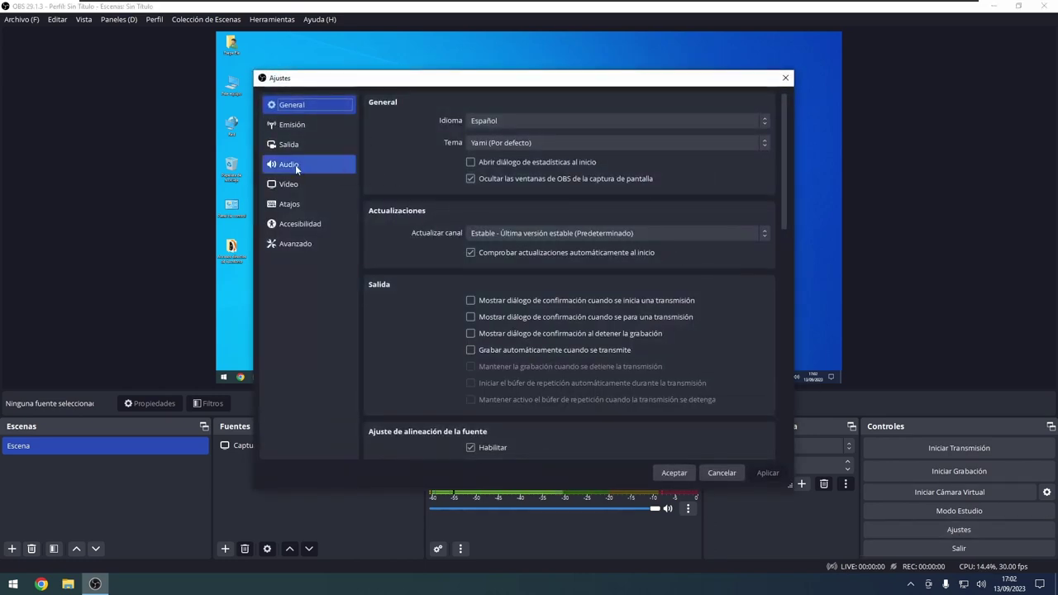
# Review the sample rate and channel options in the audio settings, choosing 48 kHz as the sample rate
pyautogui.click(307, 165)
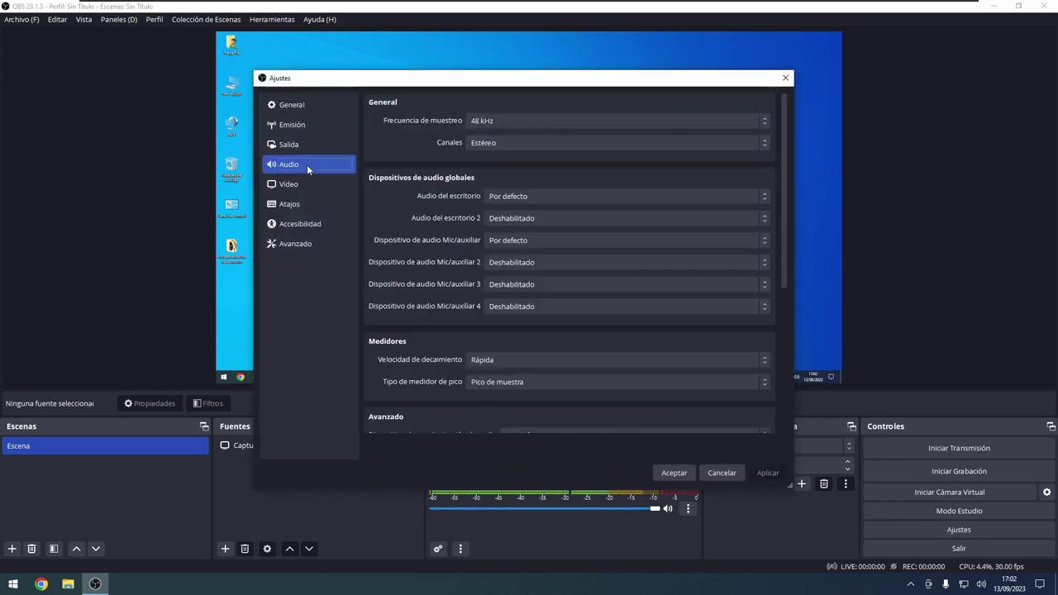
pyautogui.scroll(-3, 402, 319)
pyautogui.scroll(3, 408, 303)
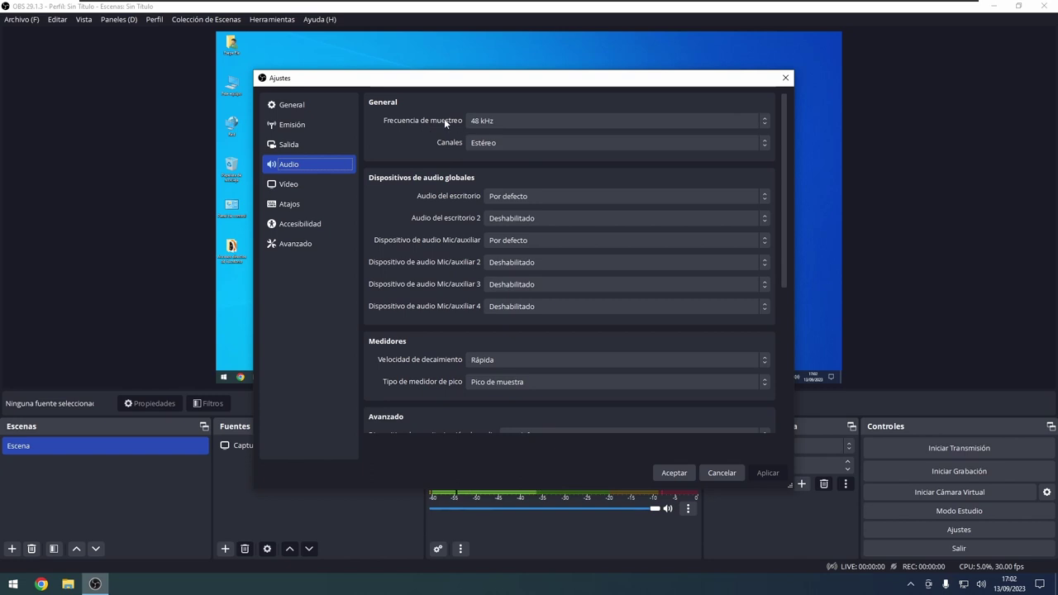
pyautogui.click(499, 123)
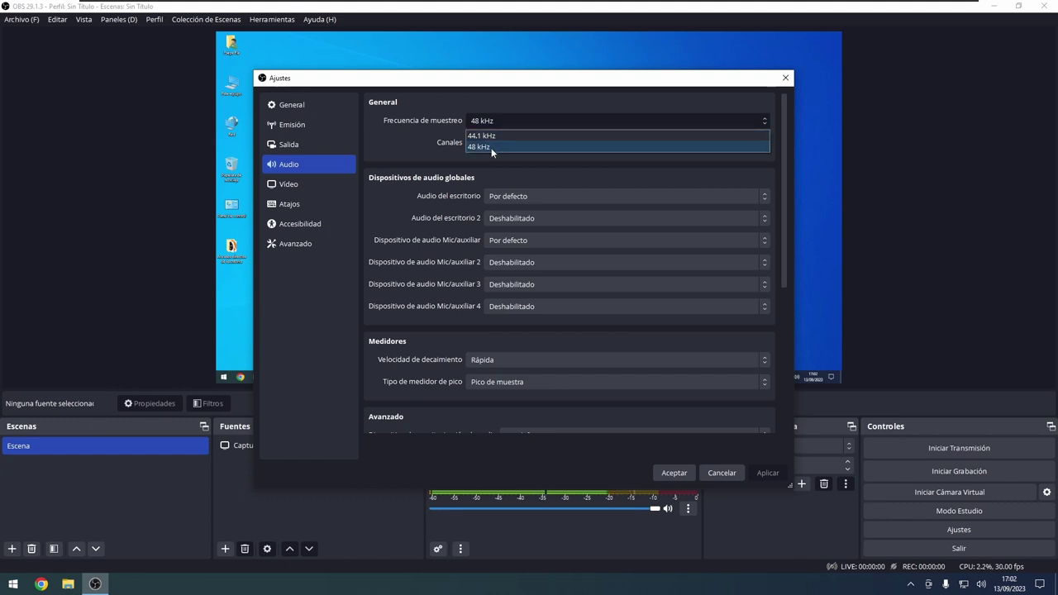
pyautogui.click(477, 147)
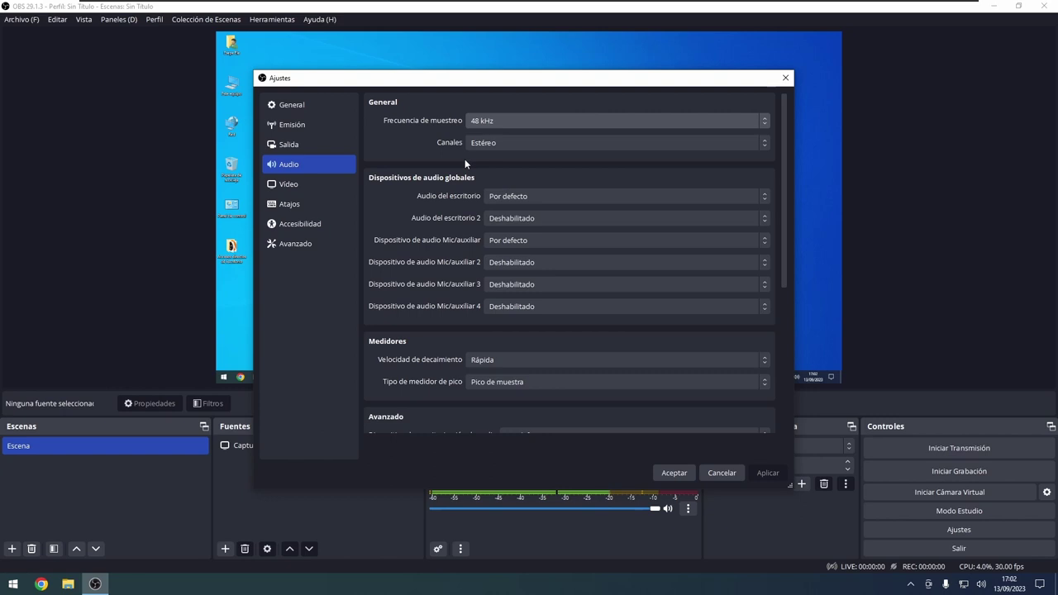
pyautogui.click(519, 144)
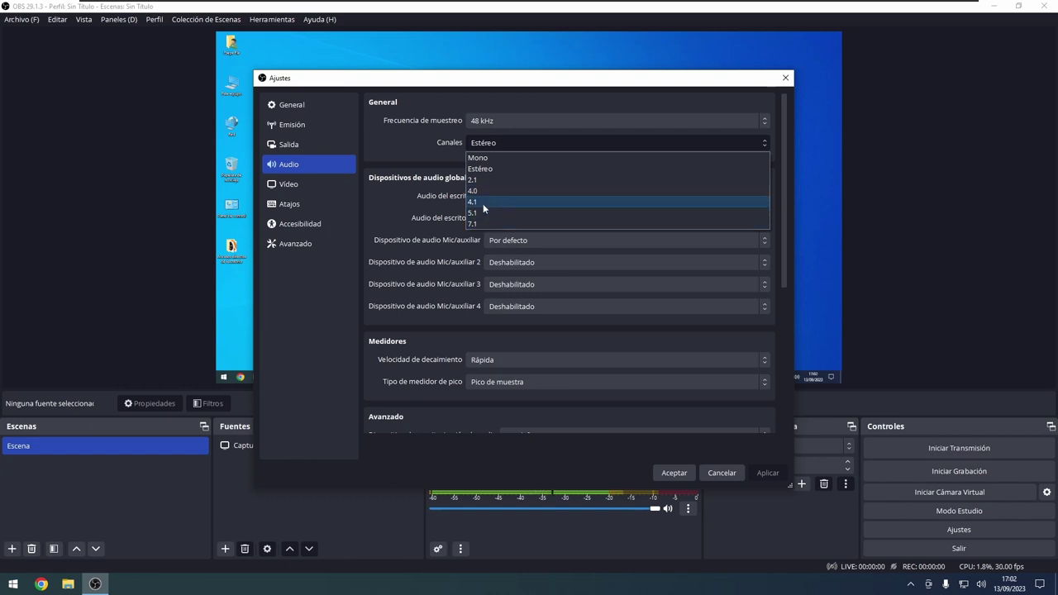
pyautogui.click(434, 178)
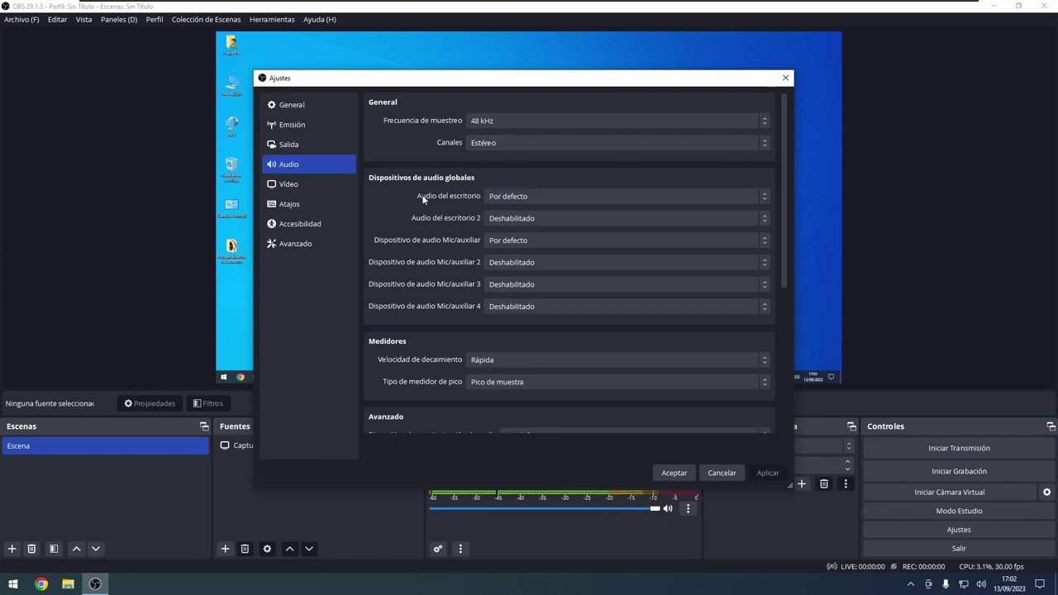
# Examine the devices available for the first desktop audio source and the first Mic/auxiliary source
pyautogui.click(530, 199)
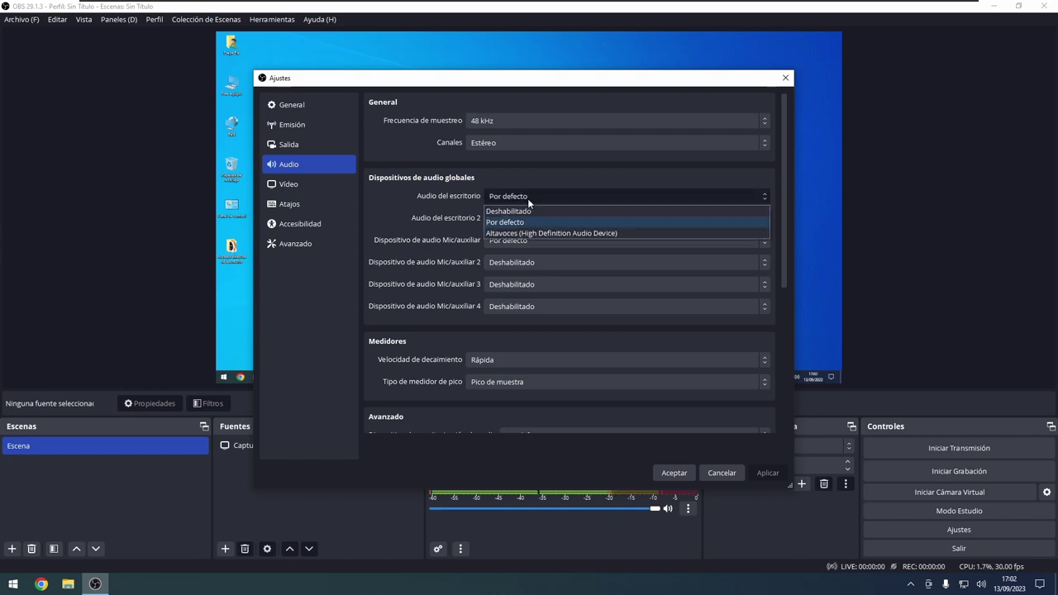
pyautogui.click(454, 229)
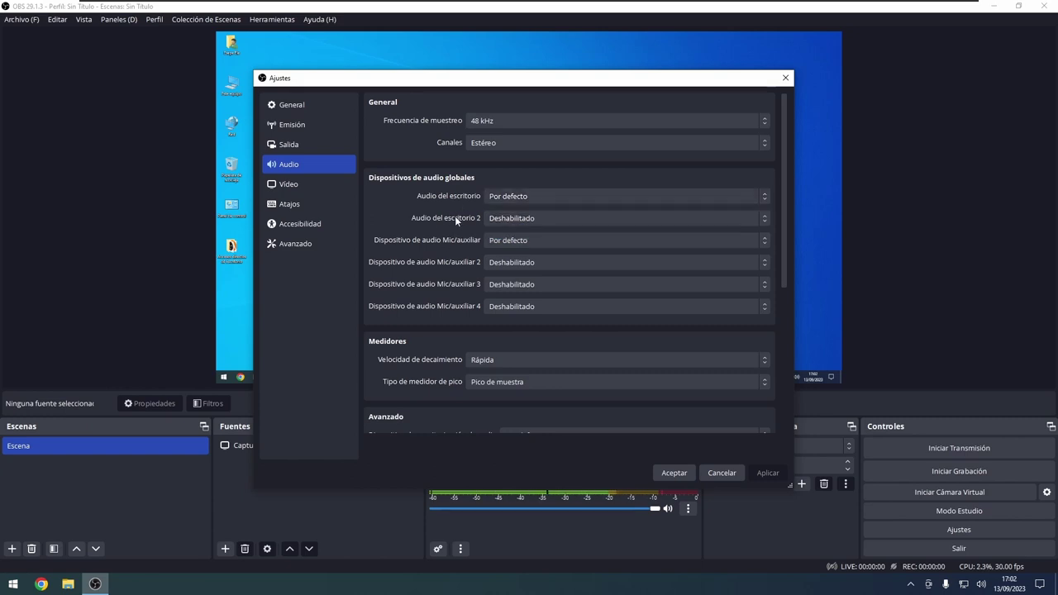
pyautogui.click(520, 195)
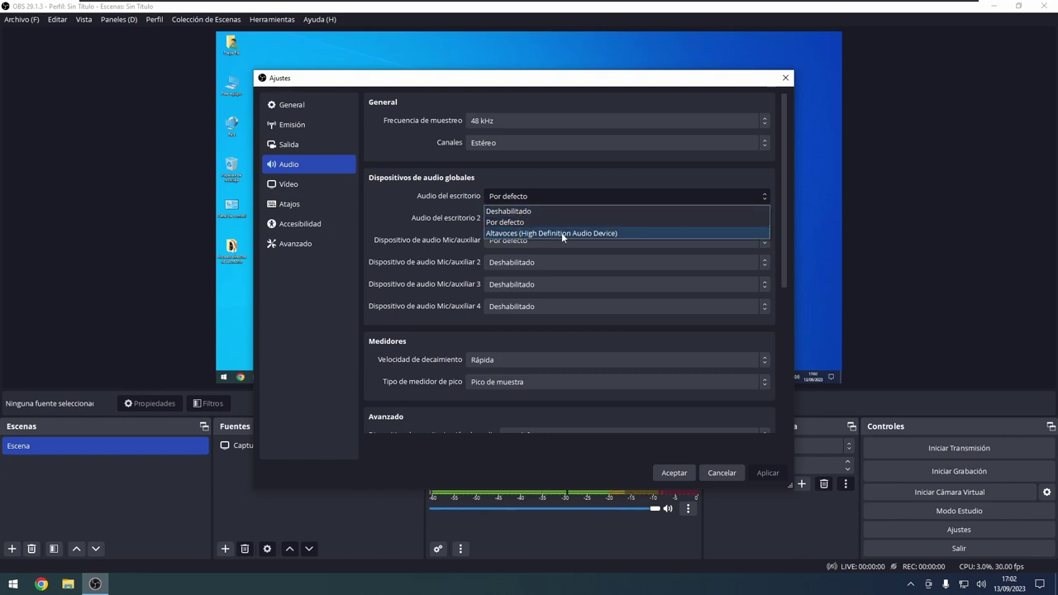
pyautogui.click(414, 221)
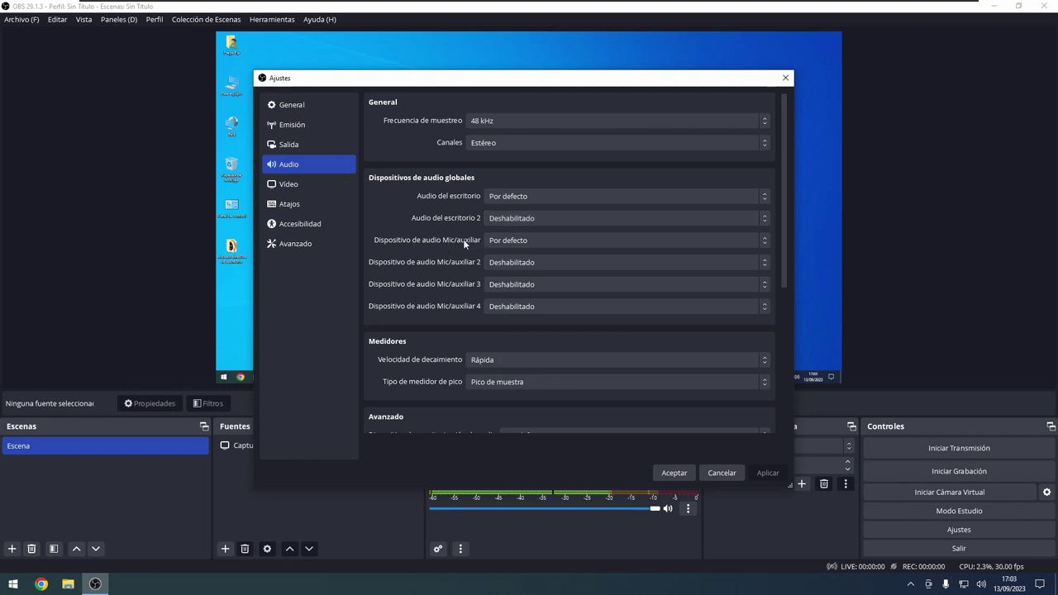
pyautogui.click(519, 241)
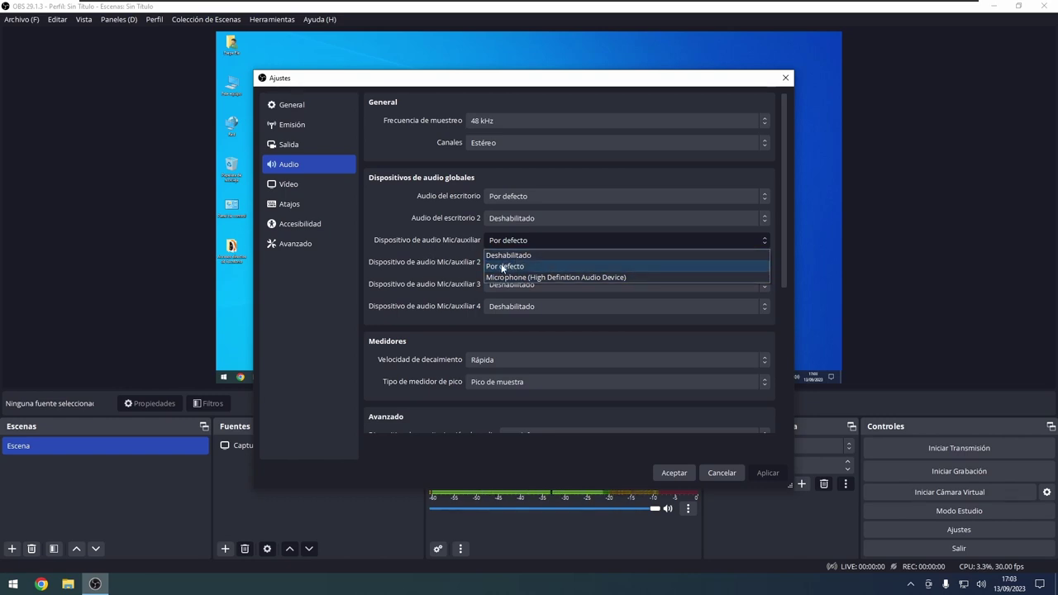
pyautogui.click(444, 261)
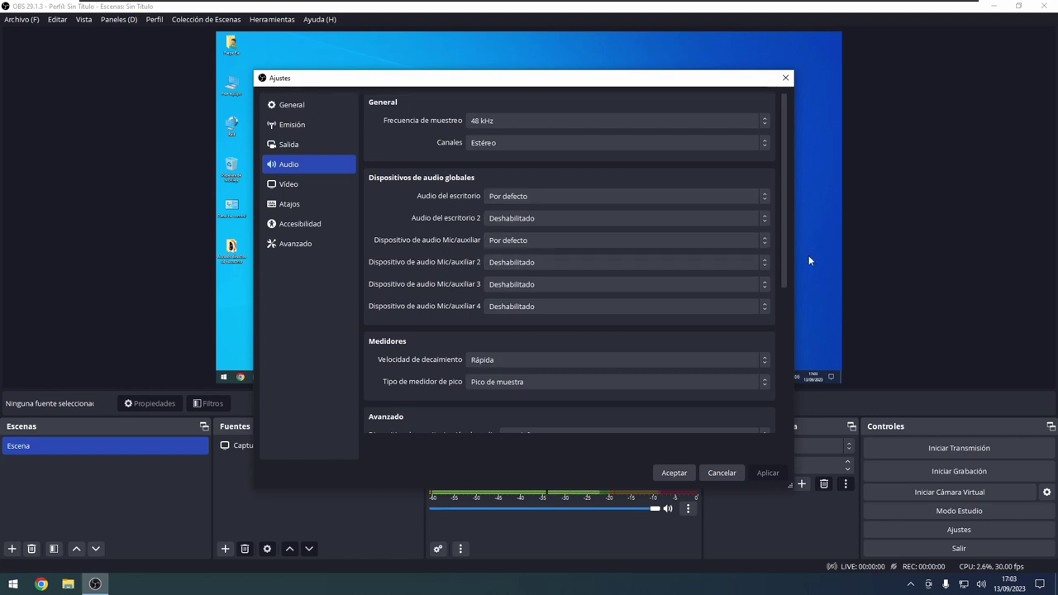
# Review the meter decay rate options and choose Pico de muestra as the peak meter type
pyautogui.scroll(-1, 445, 308)
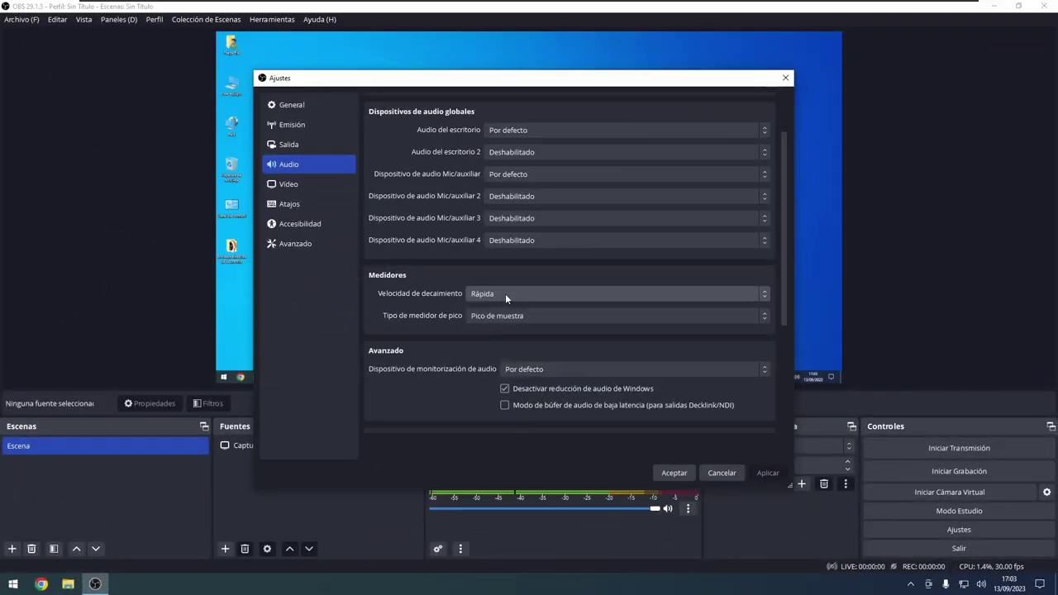
pyautogui.click(507, 295)
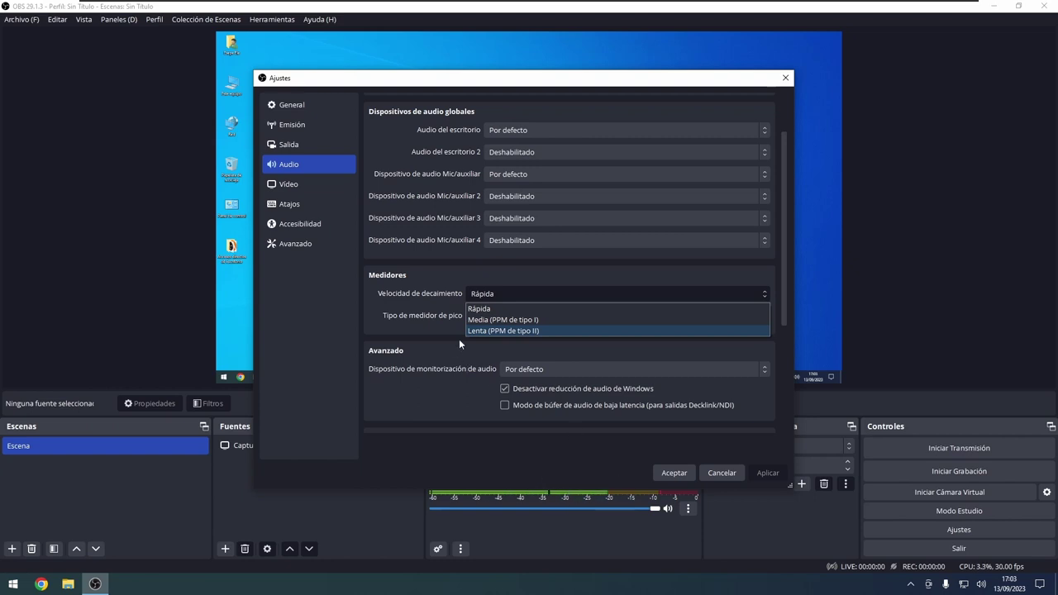
pyautogui.click(523, 350)
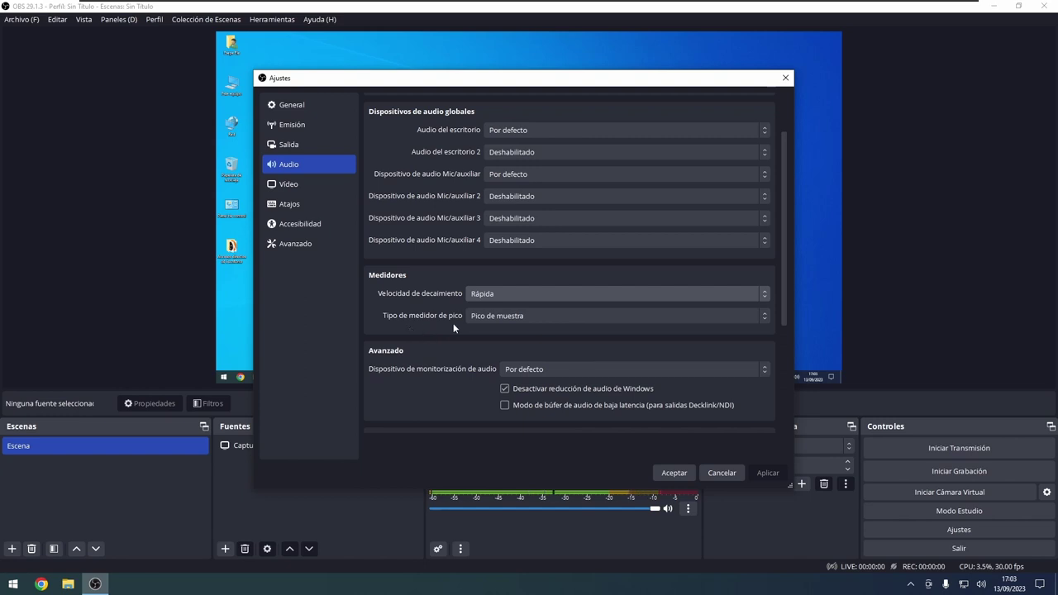
pyautogui.click(505, 317)
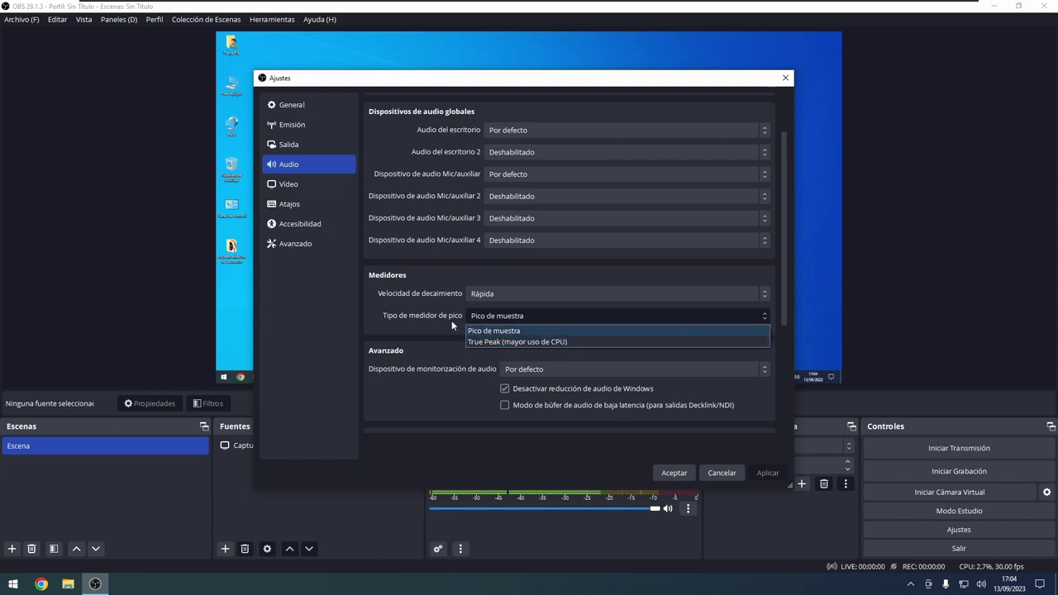
pyautogui.click(496, 330)
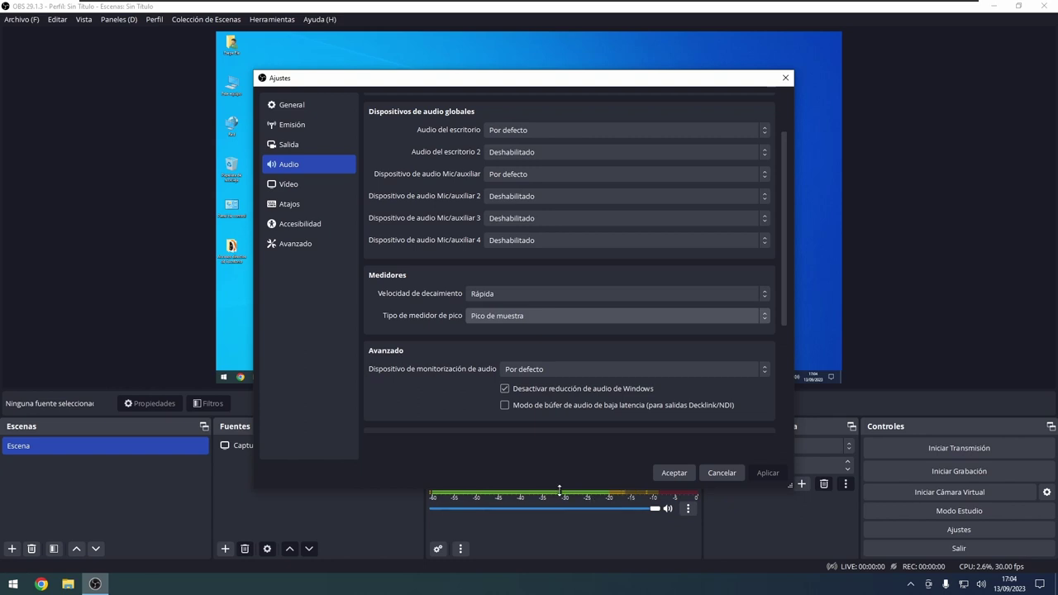
# Examine the audio monitoring device and the push-to-mute and push-to-talk options, and leave the settings without saving
pyautogui.moveTo(529, 78); pyautogui.dragTo(525, 38)
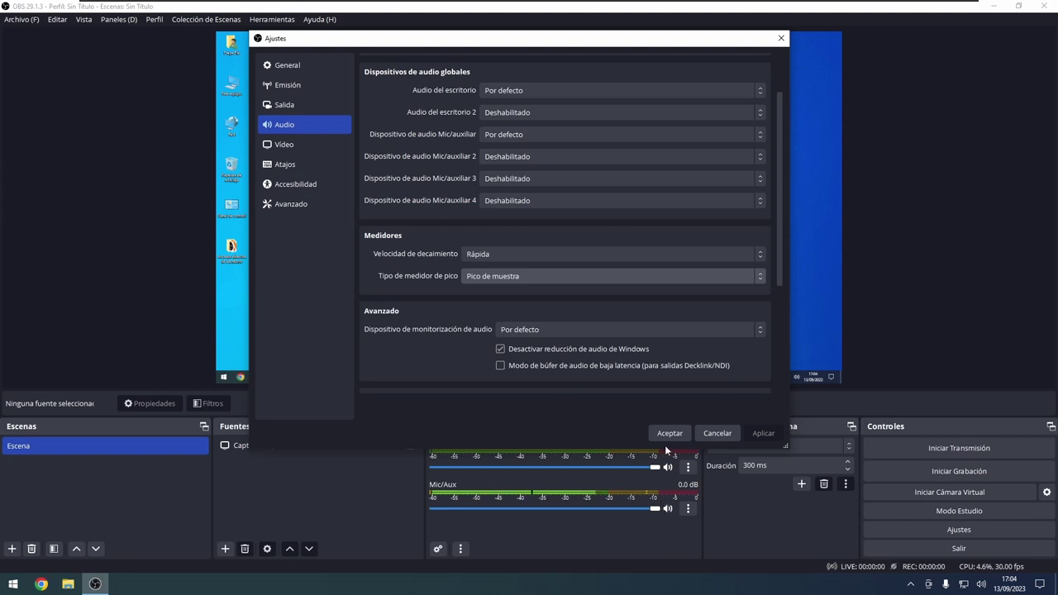
pyautogui.scroll(-1, 429, 314)
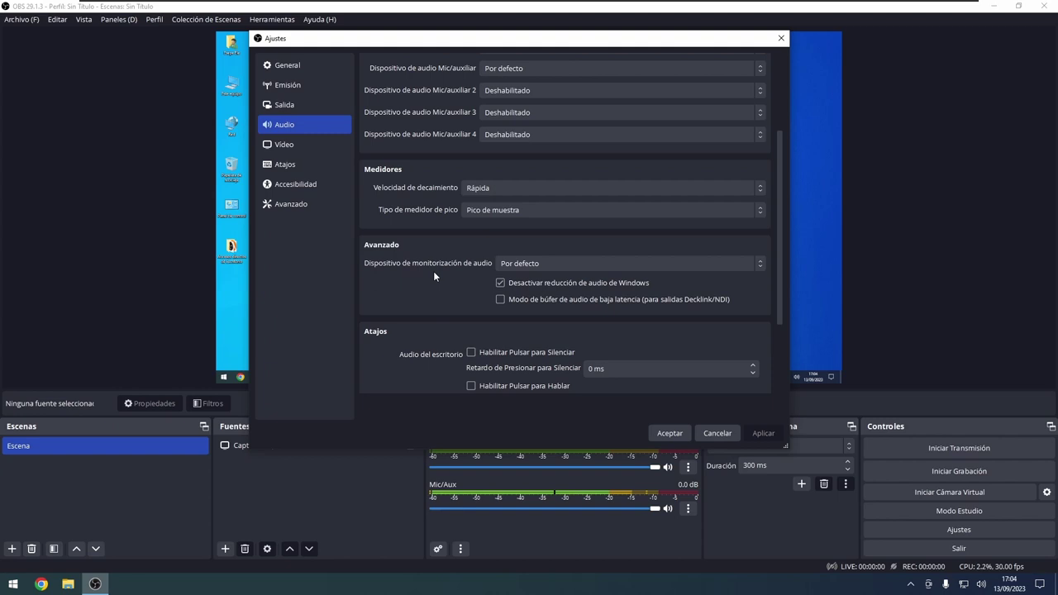
pyautogui.click(535, 266)
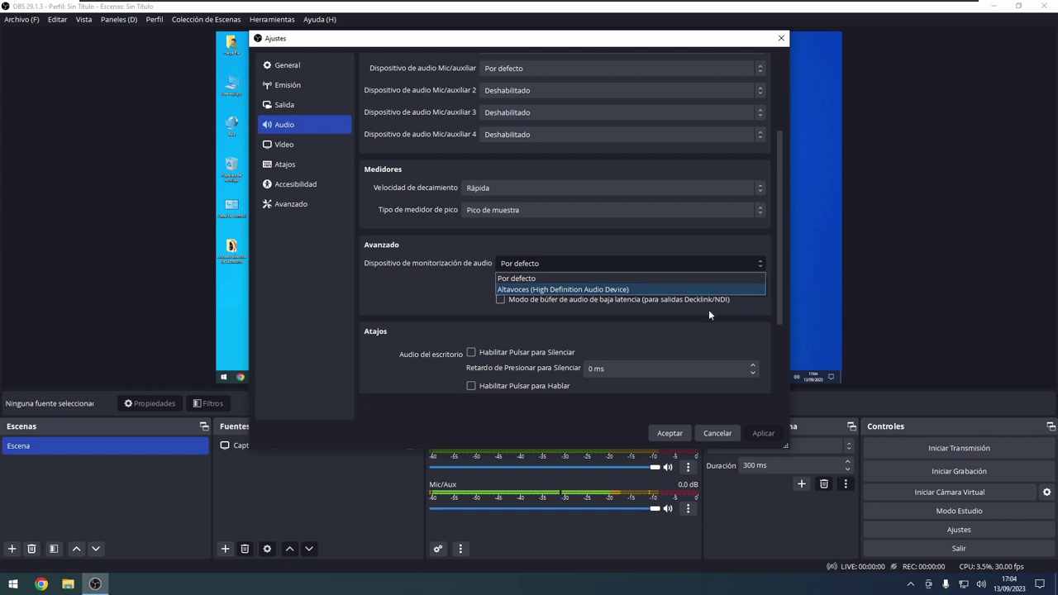
pyautogui.click(692, 278)
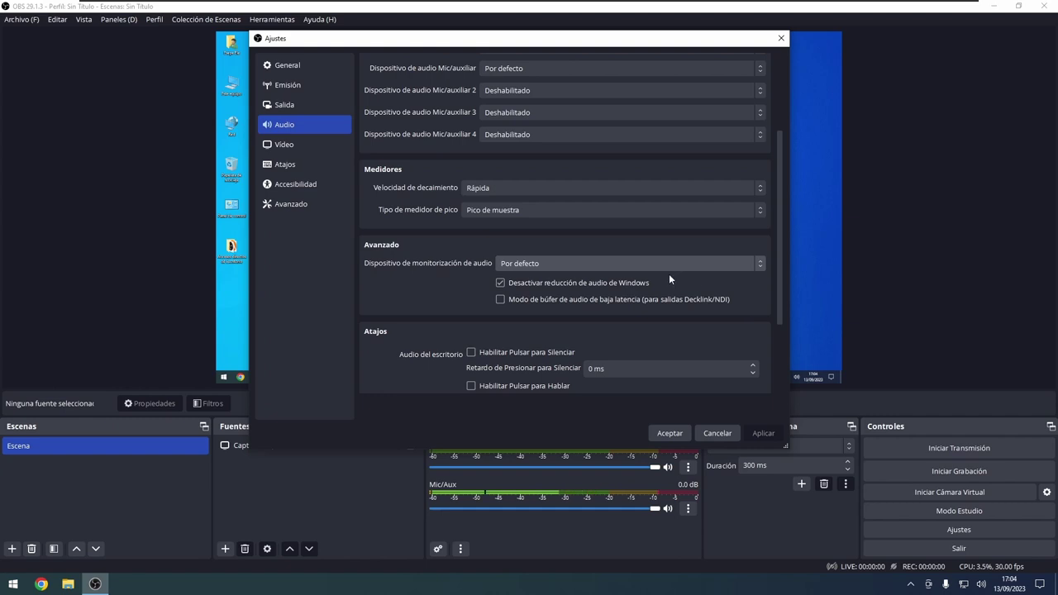
pyautogui.scroll(-3, 425, 306)
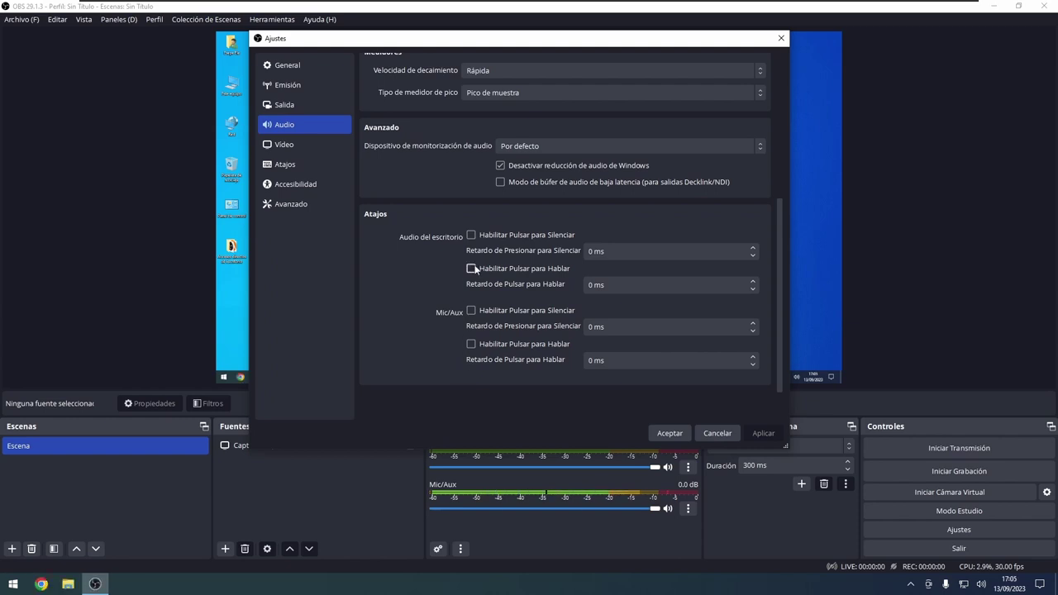
pyautogui.scroll(6, 405, 251)
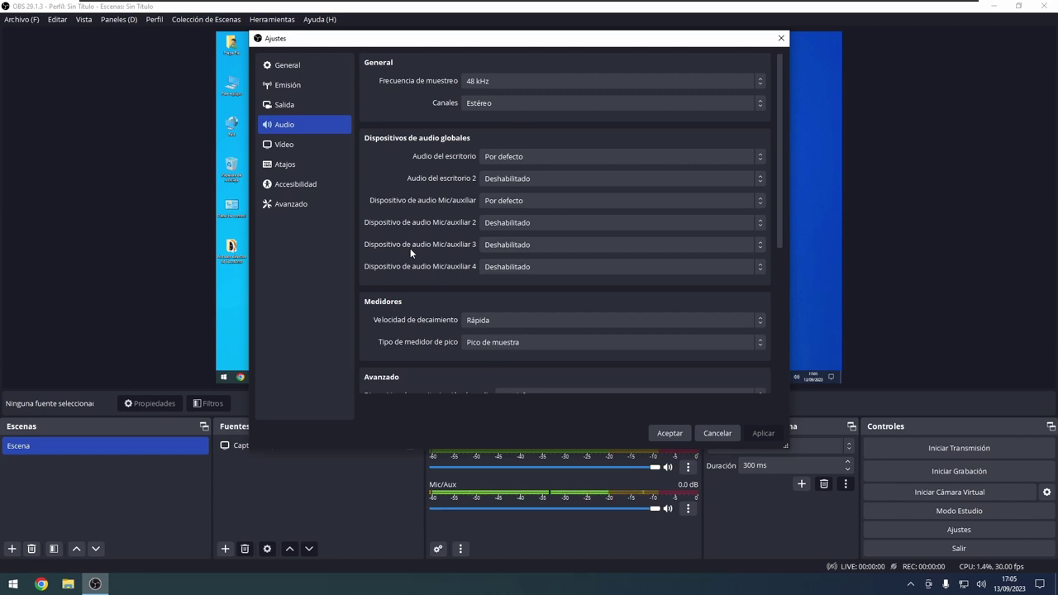
pyautogui.click(730, 437)
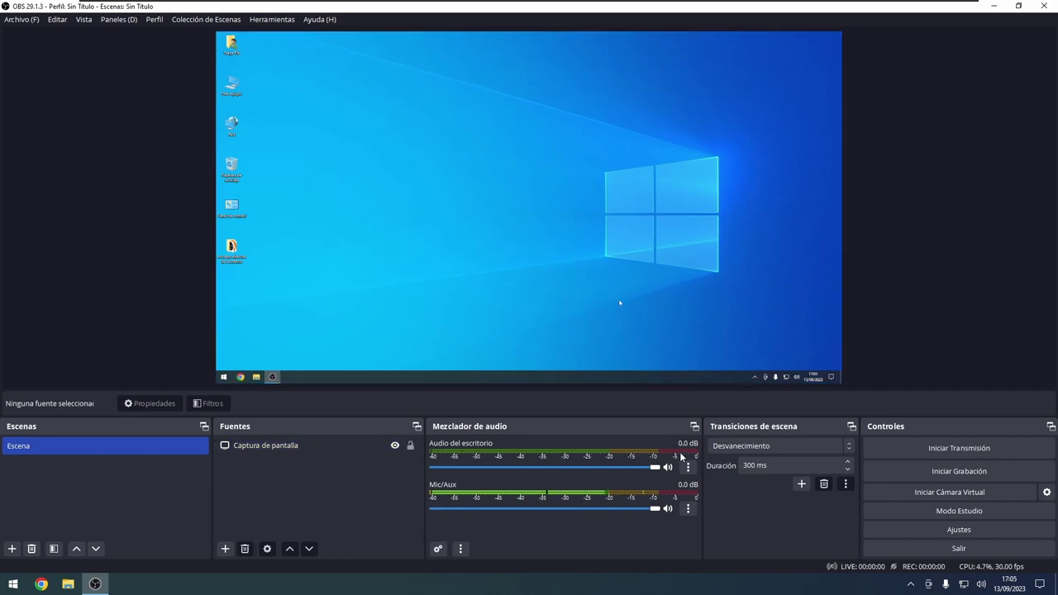
# Assign the desktop audio to track 2 only and Mic/Aux to track 1 in the advanced audio properties
pyautogui.click(688, 510)
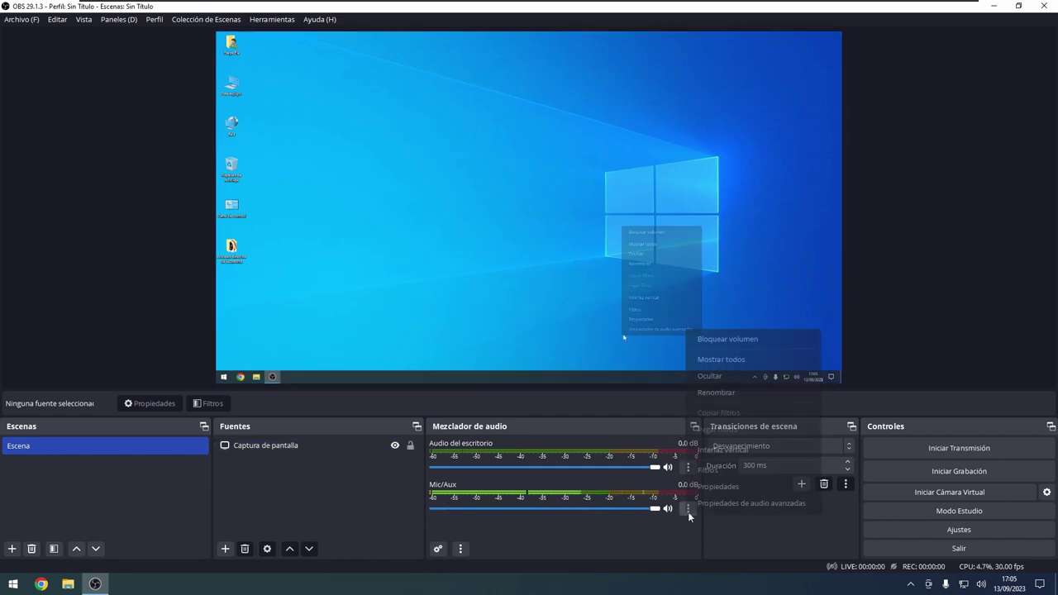
pyautogui.click(734, 505)
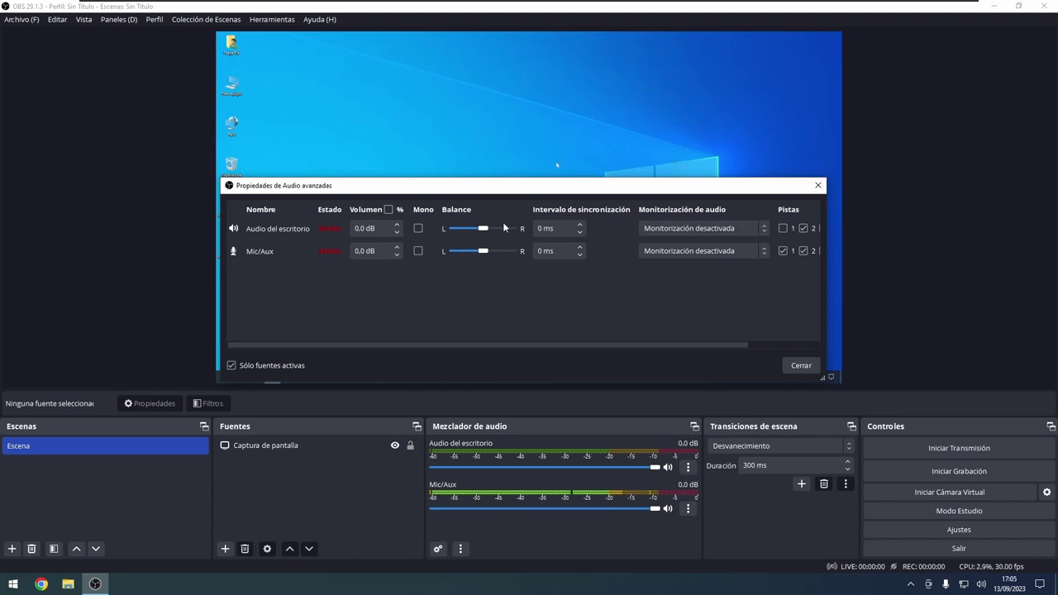
pyautogui.click(782, 228)
pyautogui.click(802, 251)
pyautogui.moveTo(715, 345); pyautogui.dragTo(785, 345)
pyautogui.click(744, 228)
pyautogui.click(765, 228)
pyautogui.click(764, 250)
pyautogui.click(785, 228)
pyautogui.click(785, 250)
pyautogui.click(807, 228)
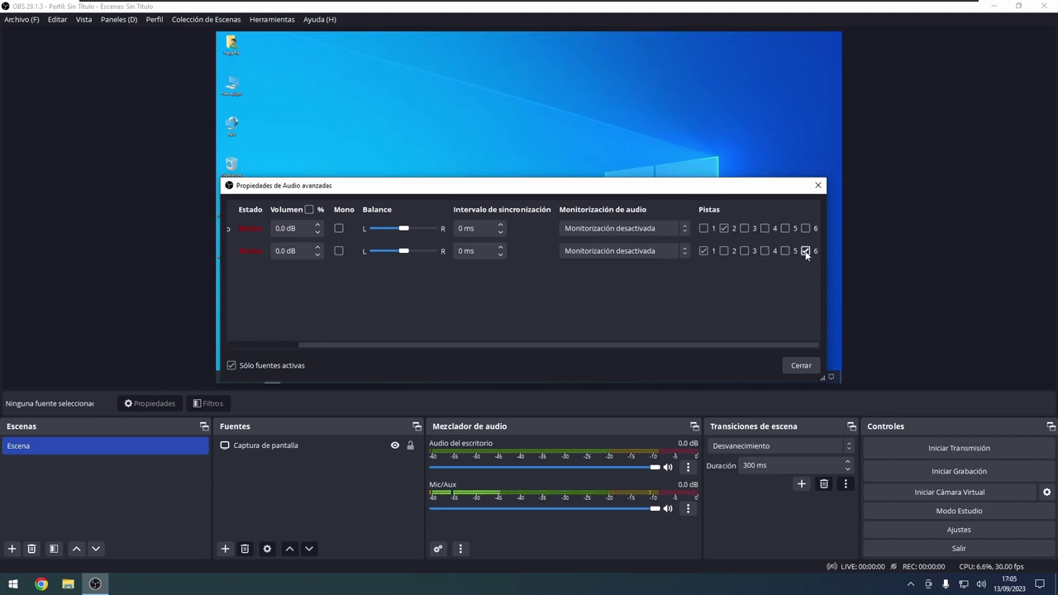
pyautogui.click(801, 365)
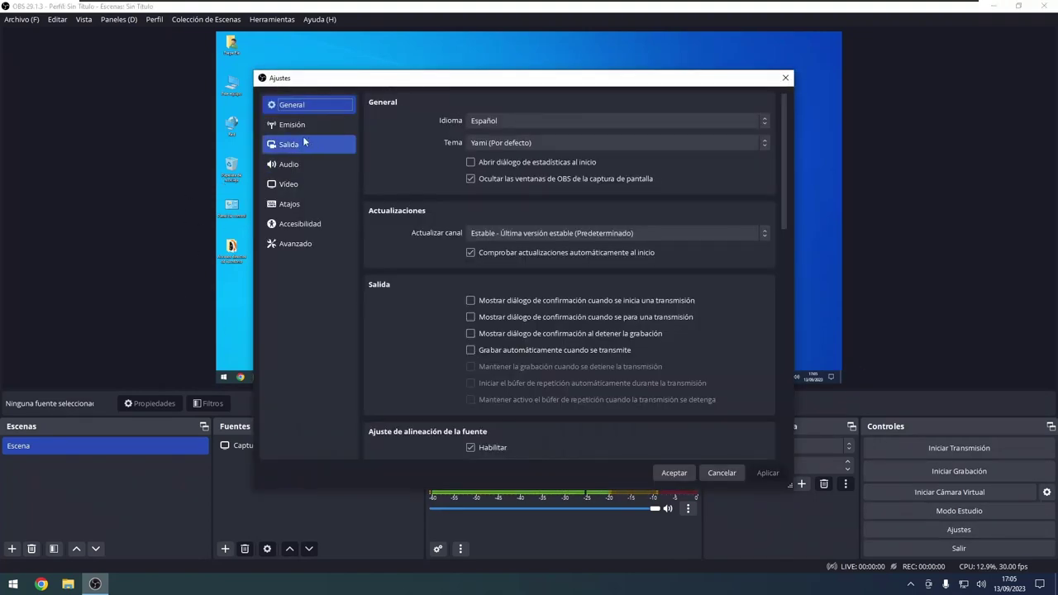
# Check the output tracks' names and bitrates and the audio tracks enabled for recording, and accept the settings
pyautogui.click(302, 144)
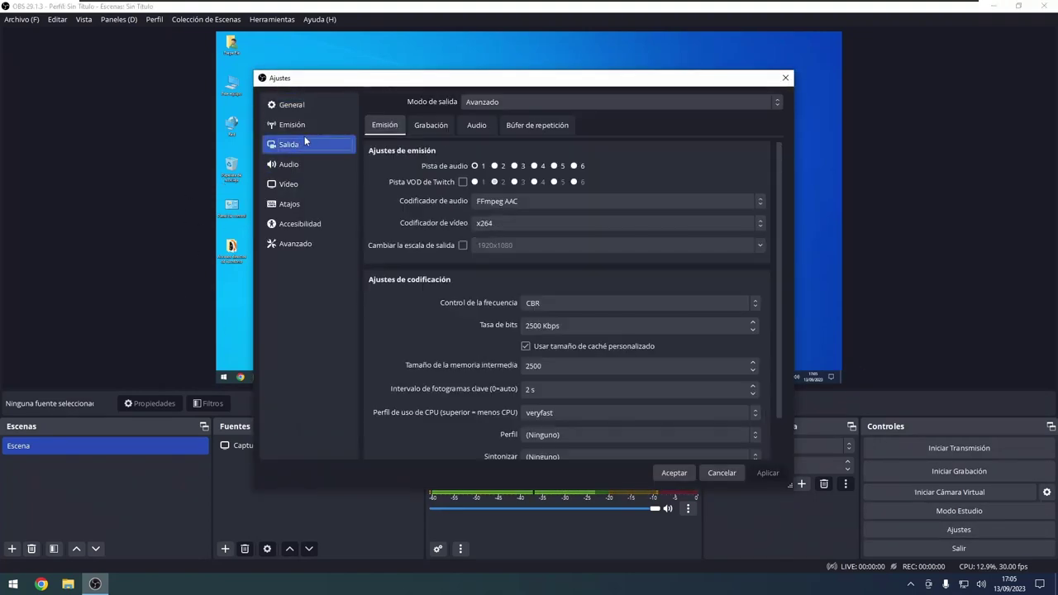
pyautogui.click(475, 127)
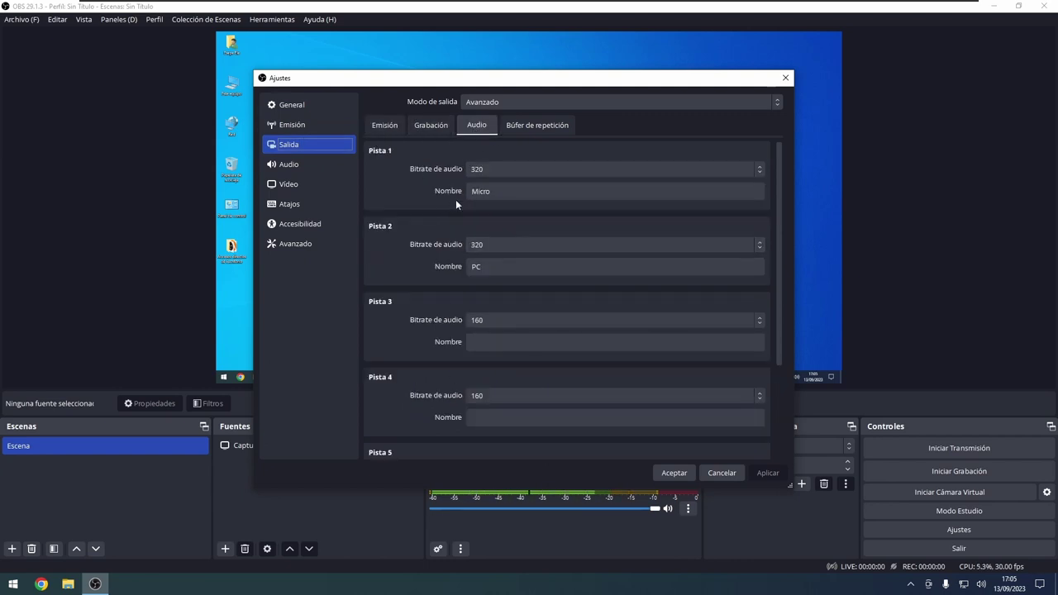
pyautogui.click(432, 127)
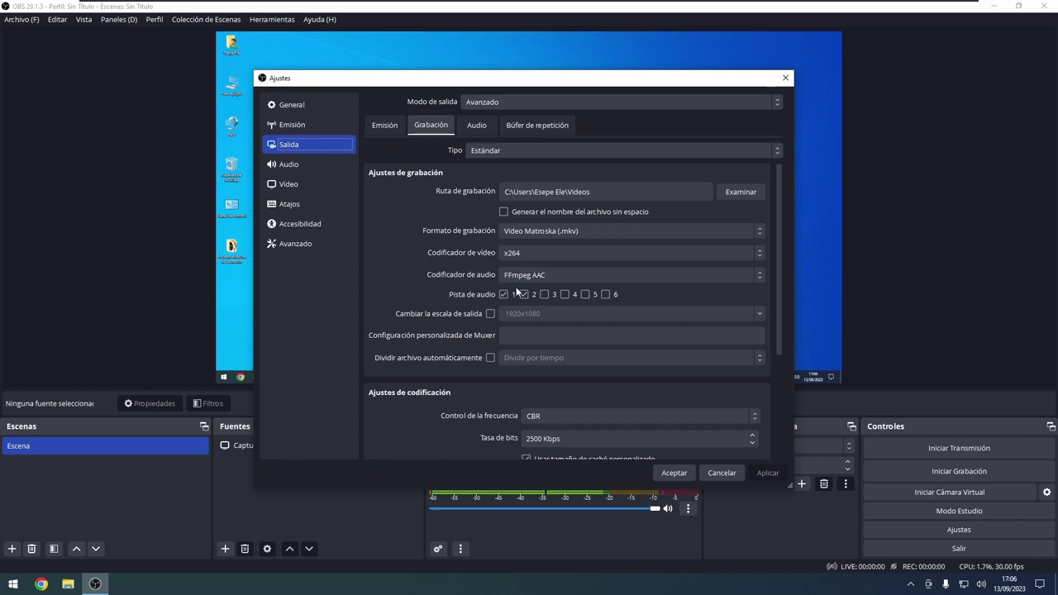
pyautogui.click(674, 473)
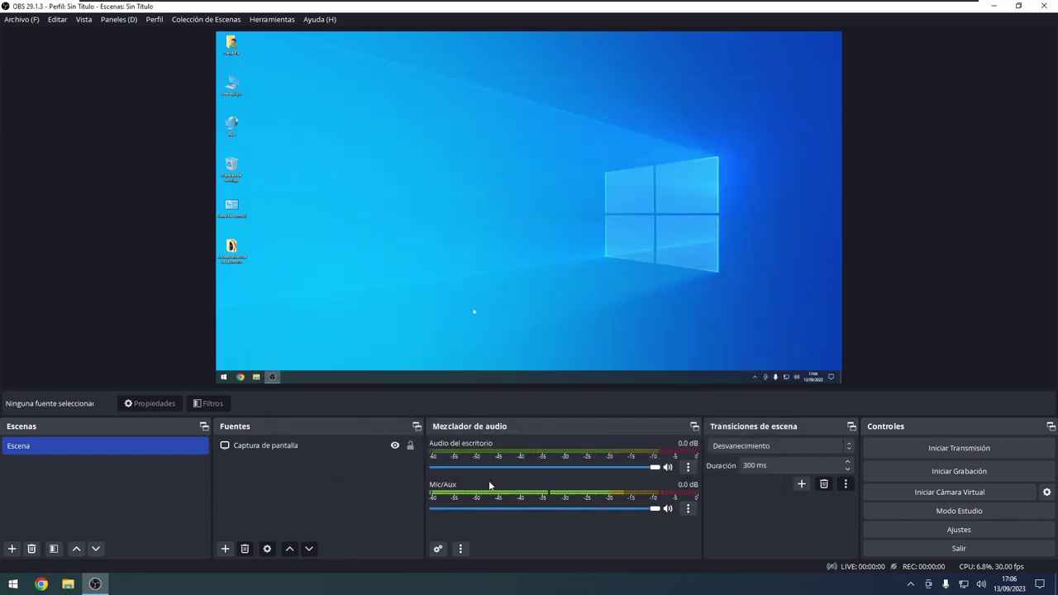